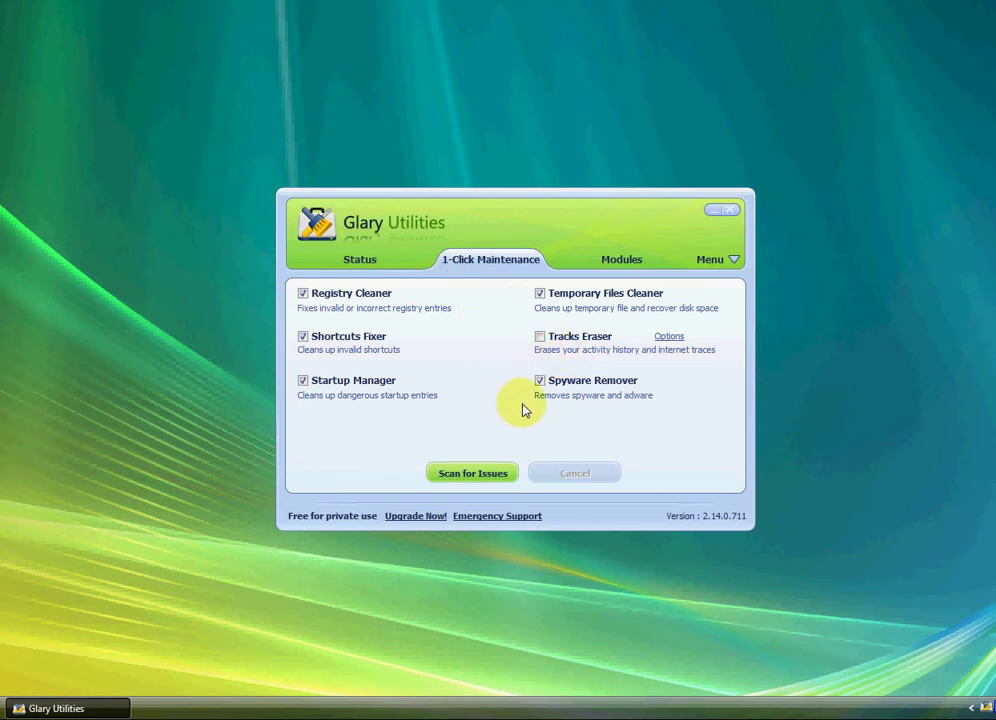
# Start a 1-Click Maintenance scan for issues with every check enabled except Tracks Eraser.
pyautogui.click(473, 478)
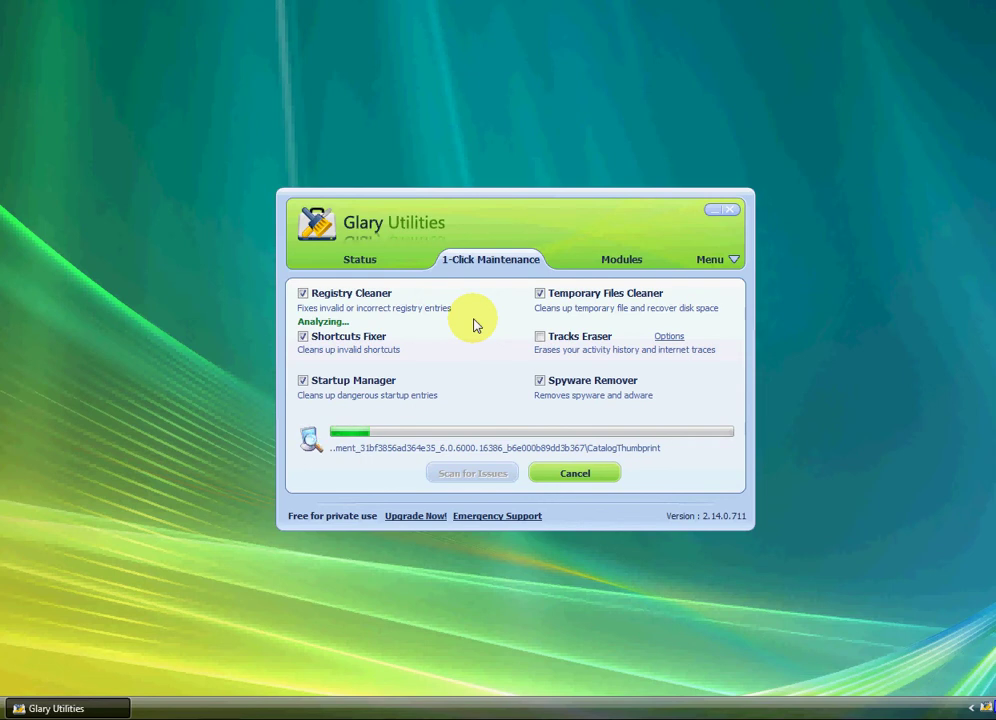
# Check the program status for available updates and view the license registration form without registering.
pyautogui.click(362, 261)
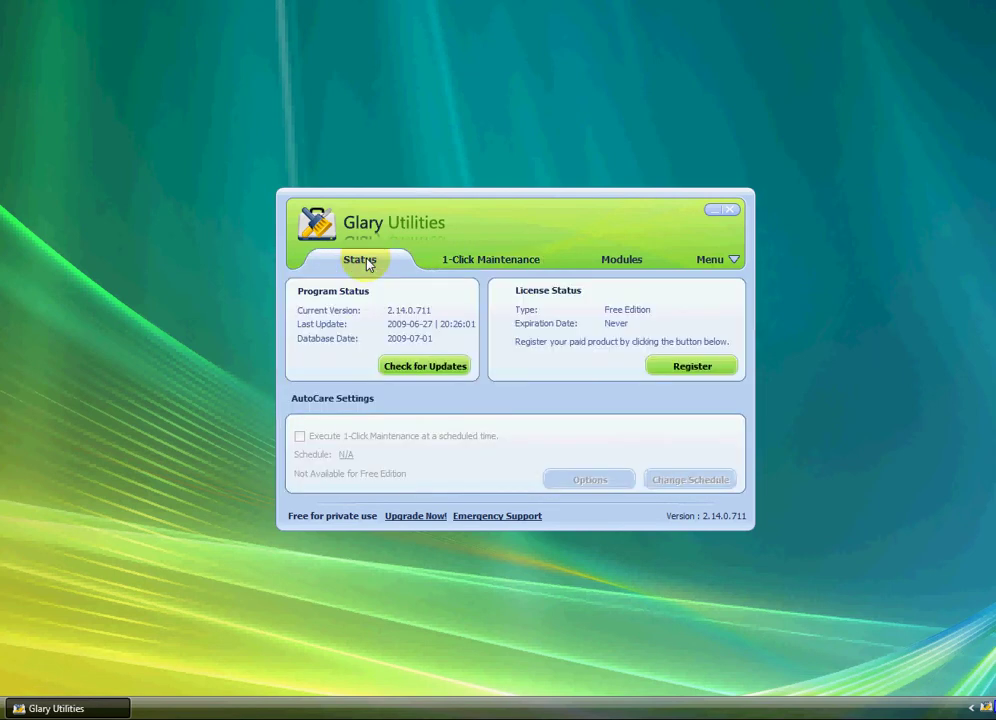
pyautogui.click(430, 368)
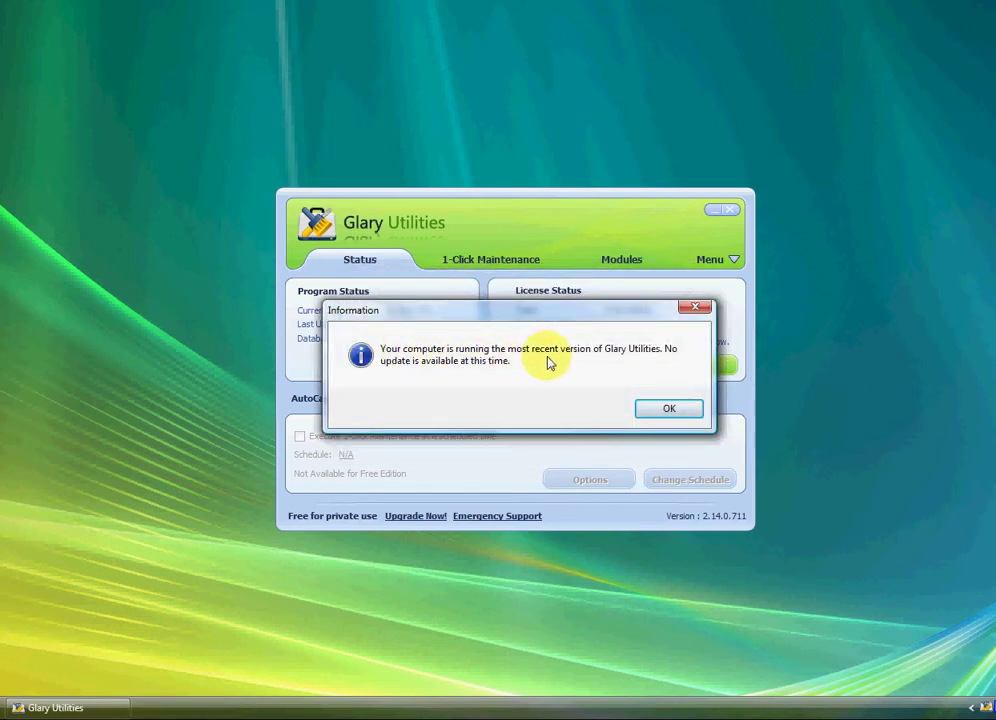
pyautogui.click(660, 411)
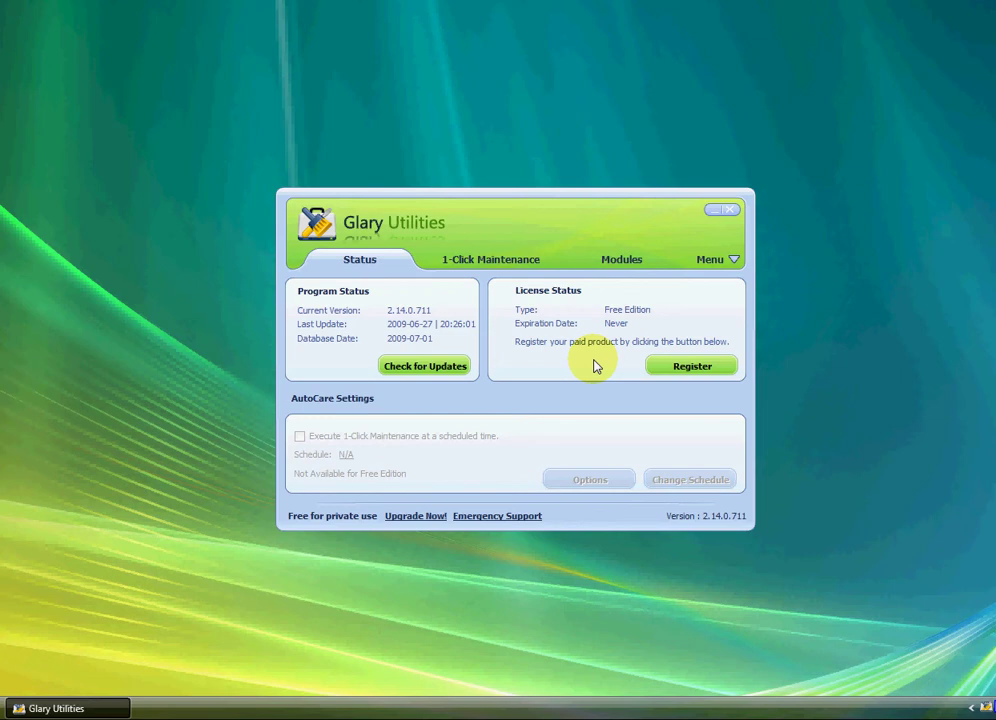
pyautogui.click(692, 368)
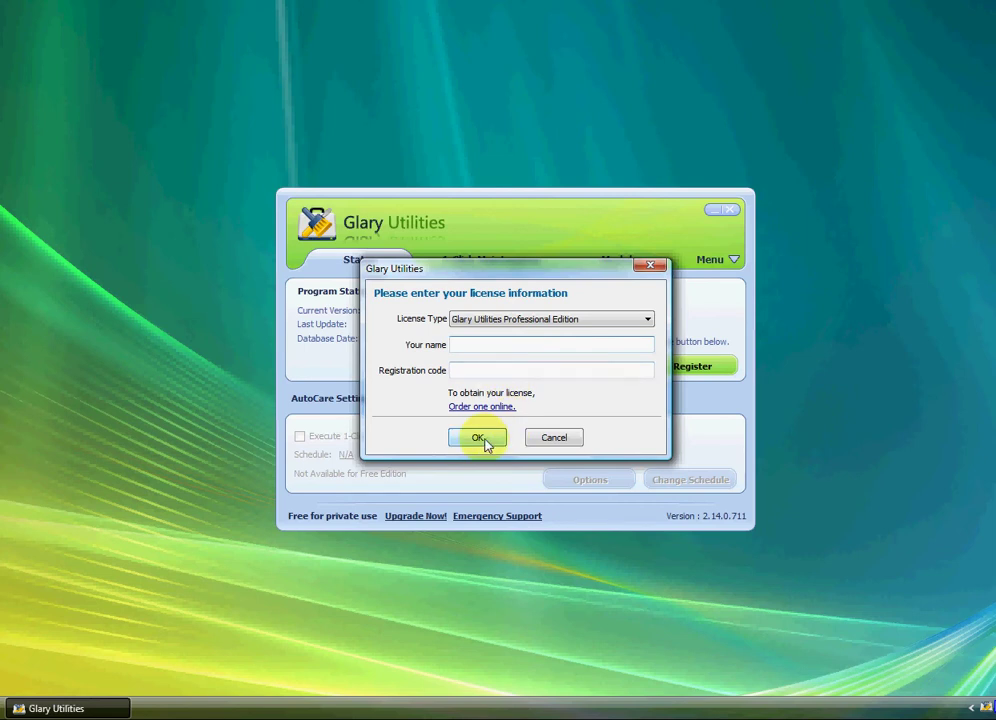
pyautogui.click(553, 438)
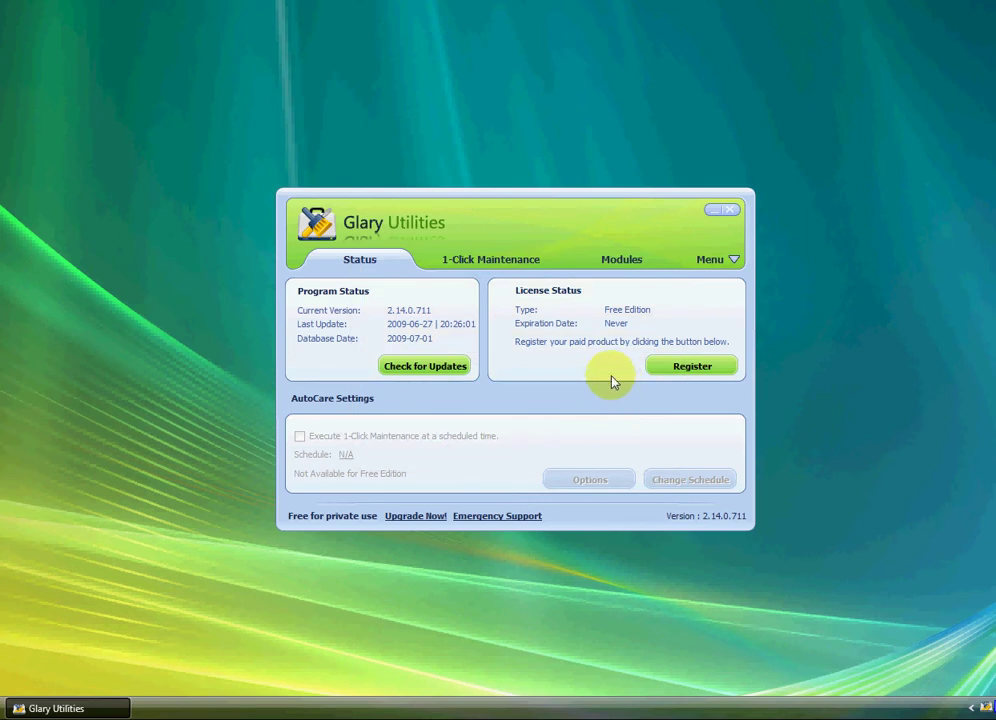
# Look through the module categories from Clean Up & Repair to System Tools and return to Clean Up & Repair.
pyautogui.click(617, 268)
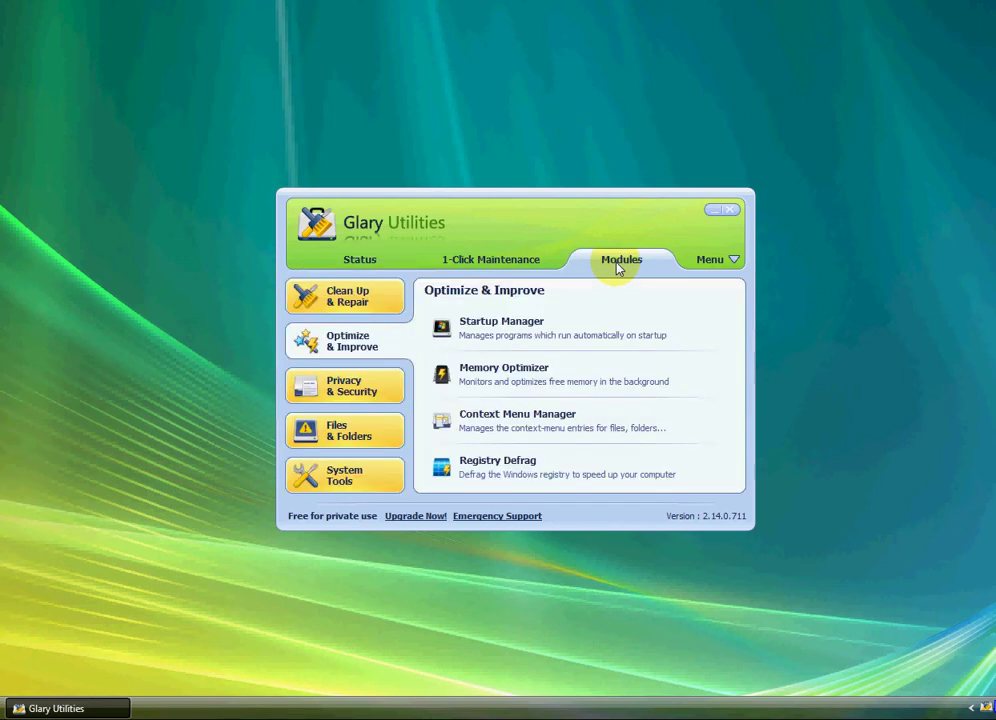
pyautogui.click(369, 299)
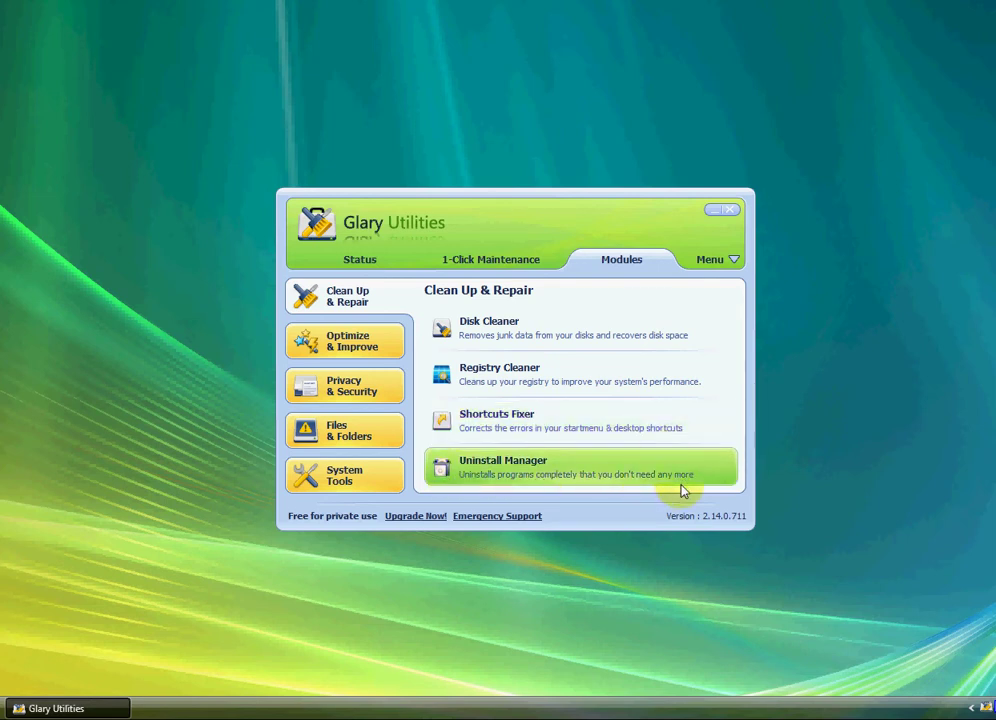
pyautogui.click(351, 352)
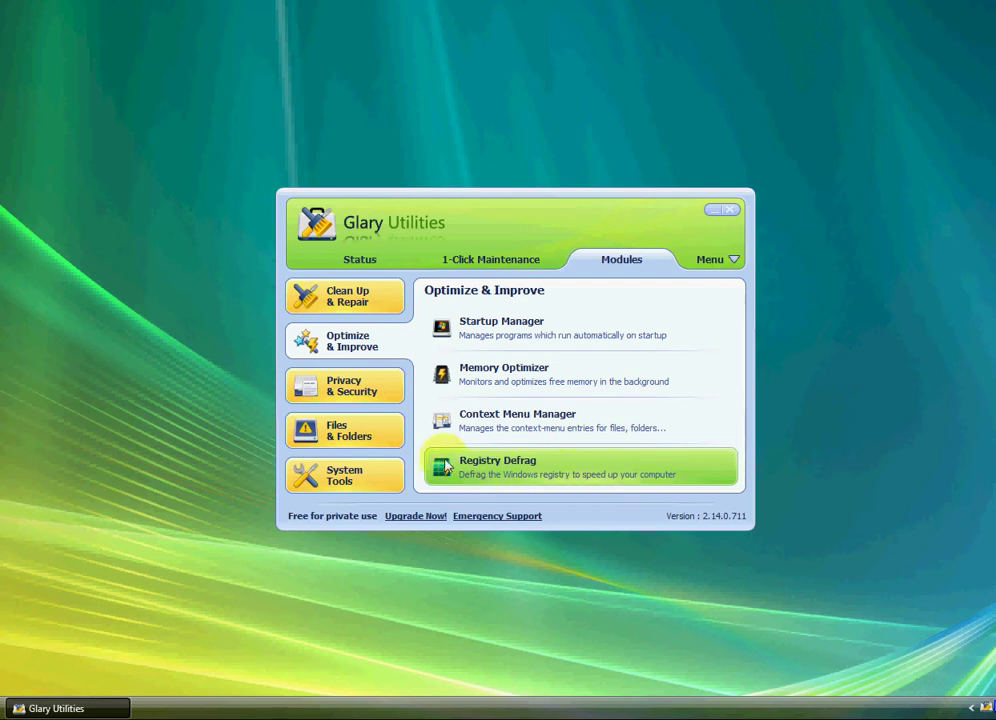
pyautogui.click(358, 395)
pyautogui.click(351, 432)
pyautogui.click(349, 482)
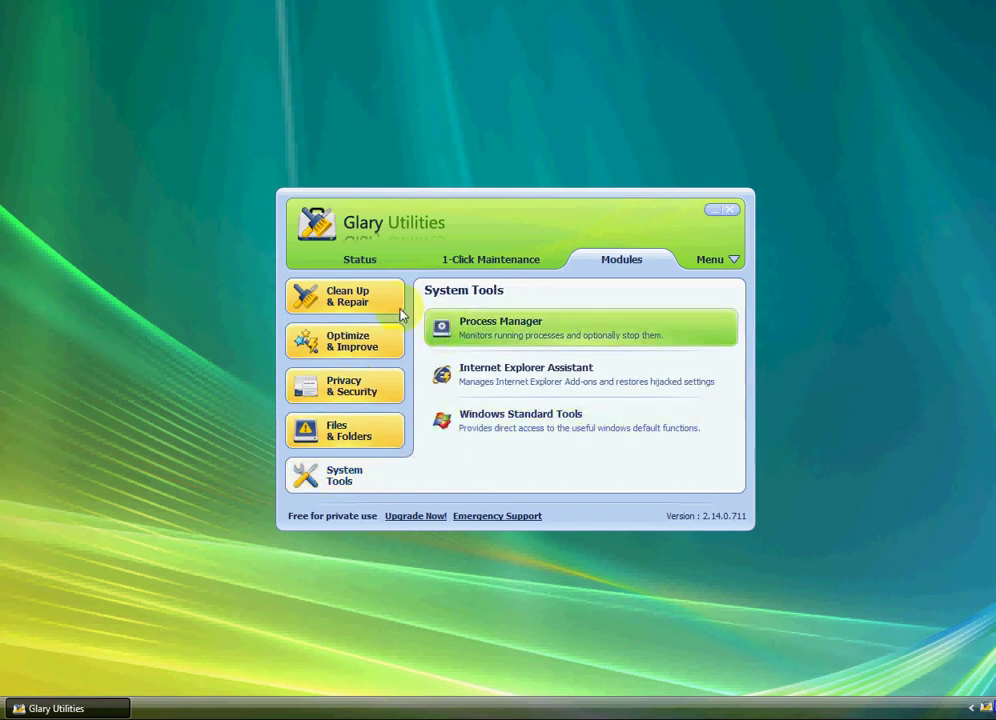
pyautogui.click(369, 308)
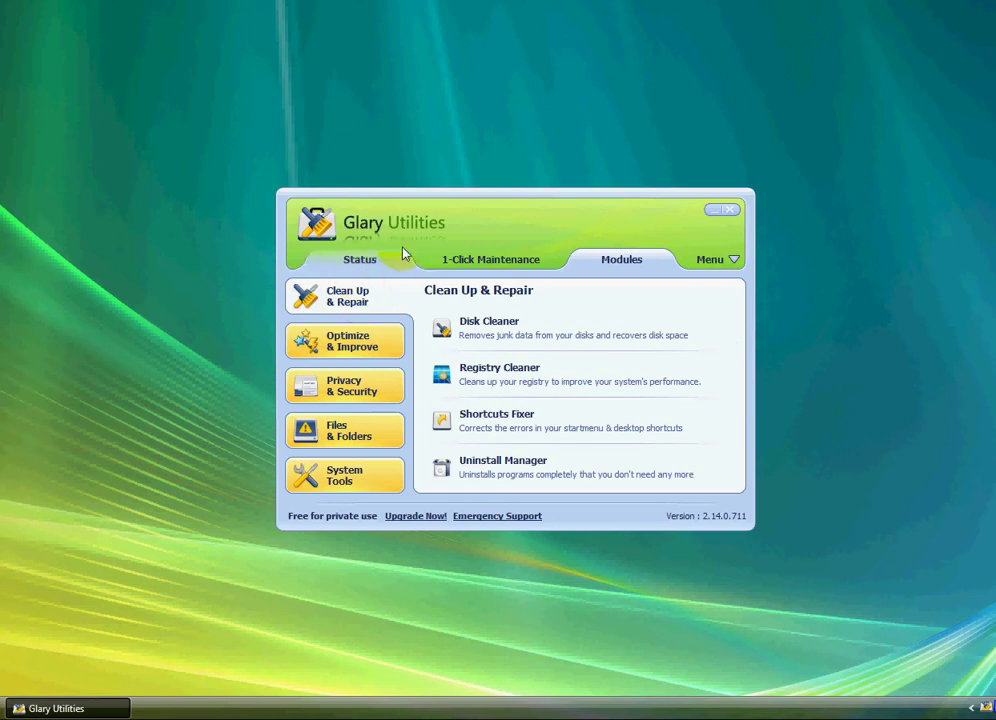
# View the list of 1-Click Maintenance backups in the Restore Center and close it.
pyautogui.click(733, 268)
pyautogui.click(738, 281)
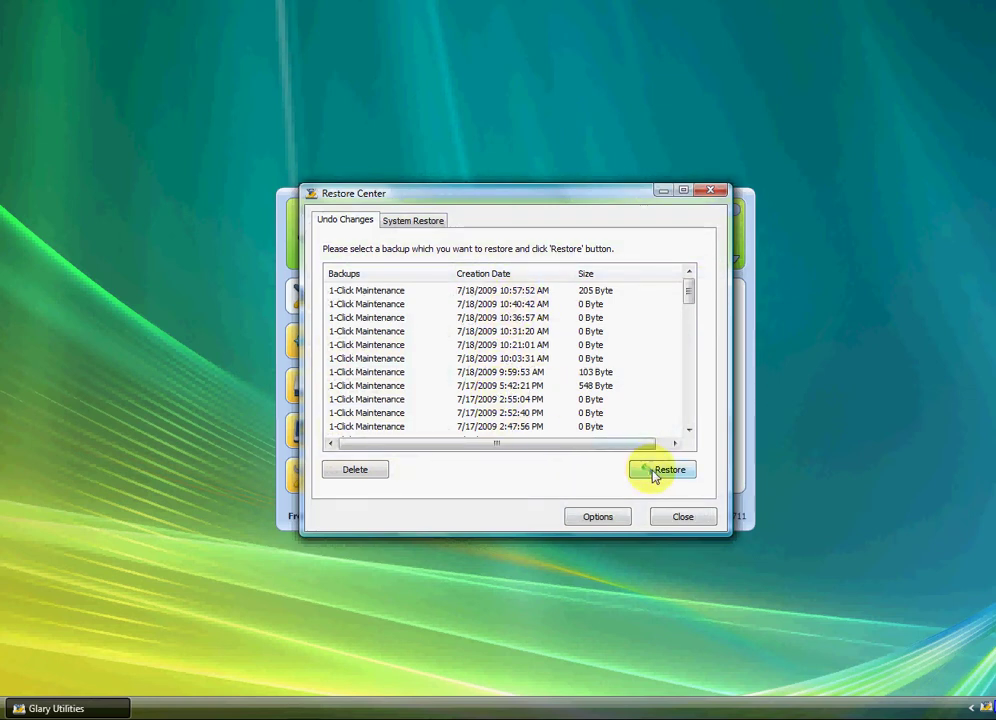
pyautogui.click(683, 524)
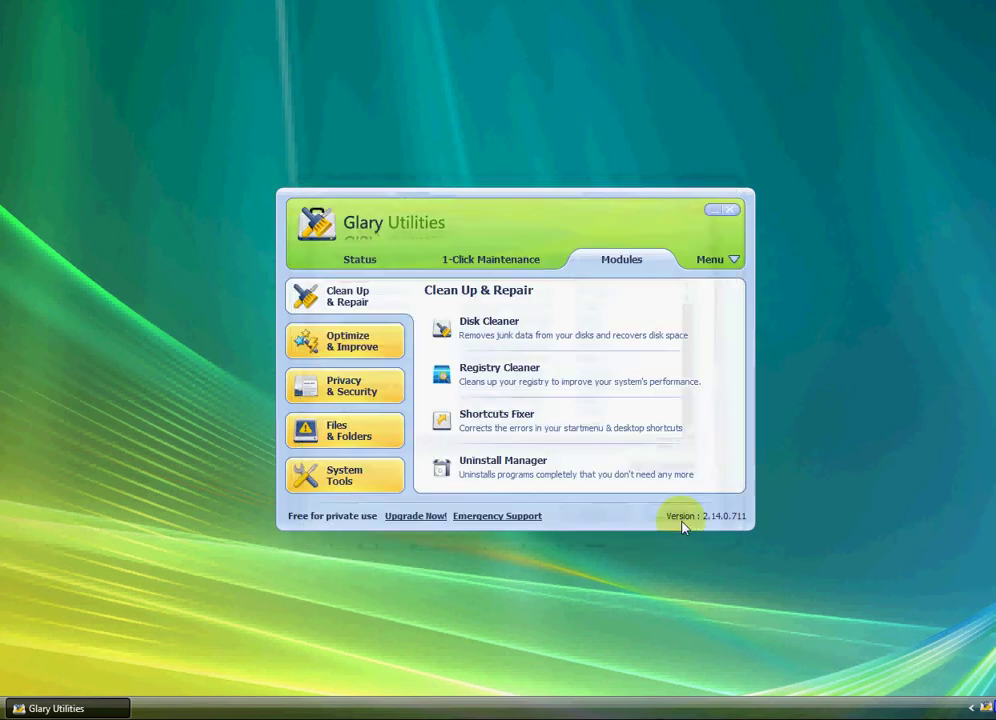
# Switch the interface skin to Sapphire and back to LawnGreen.
pyautogui.click(729, 260)
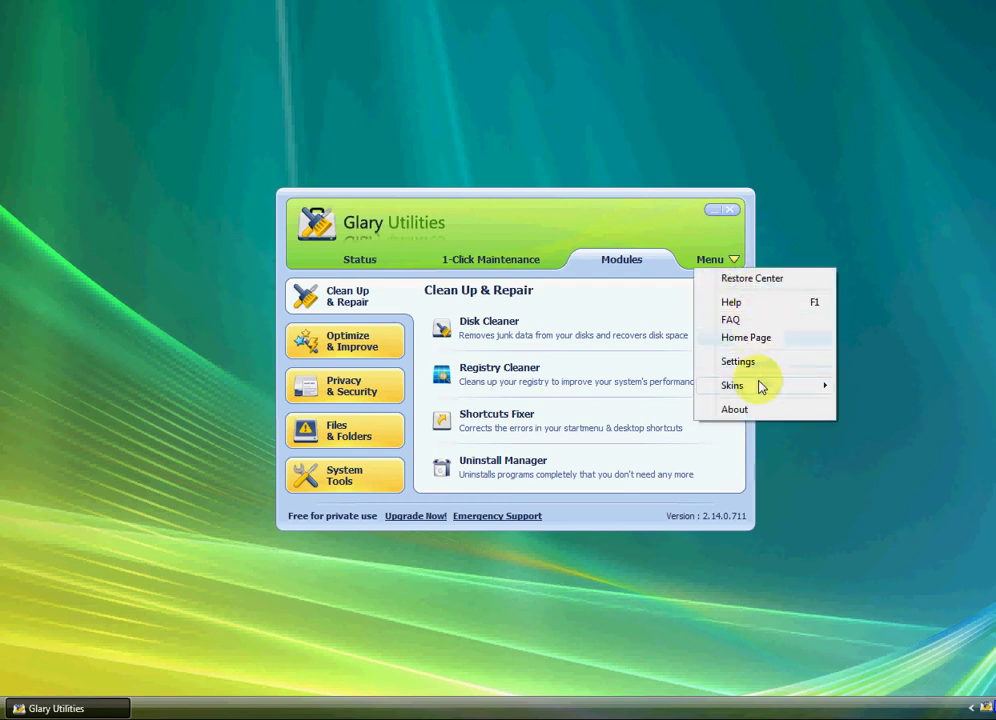
pyautogui.moveTo(760, 387)
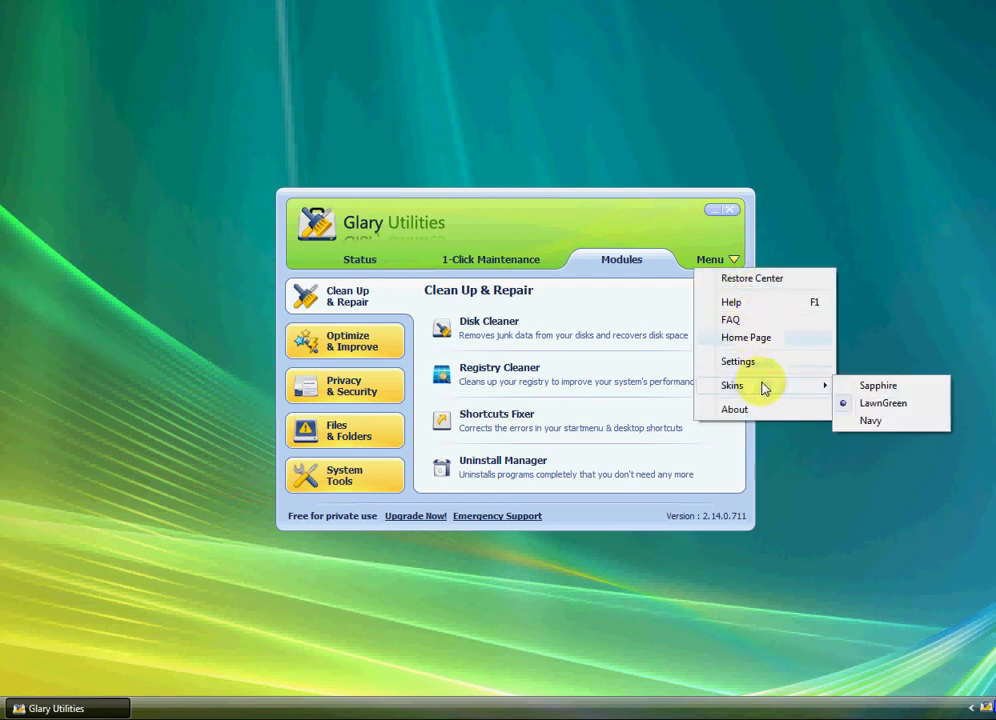
pyautogui.click(849, 401)
pyautogui.click(734, 261)
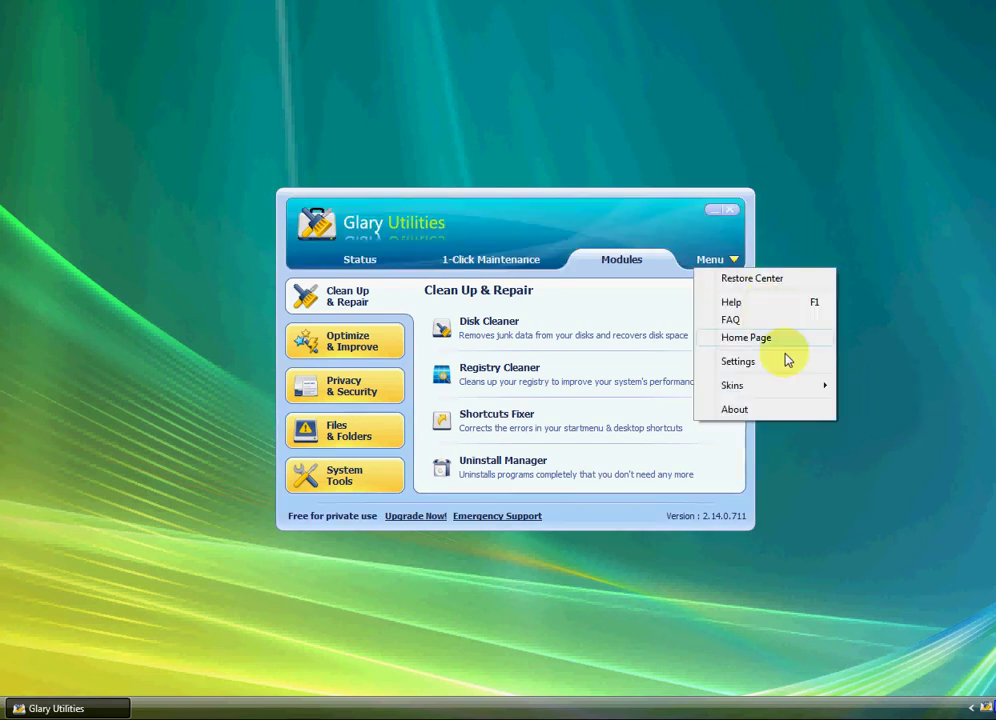
pyautogui.moveTo(806, 397)
pyautogui.click(867, 402)
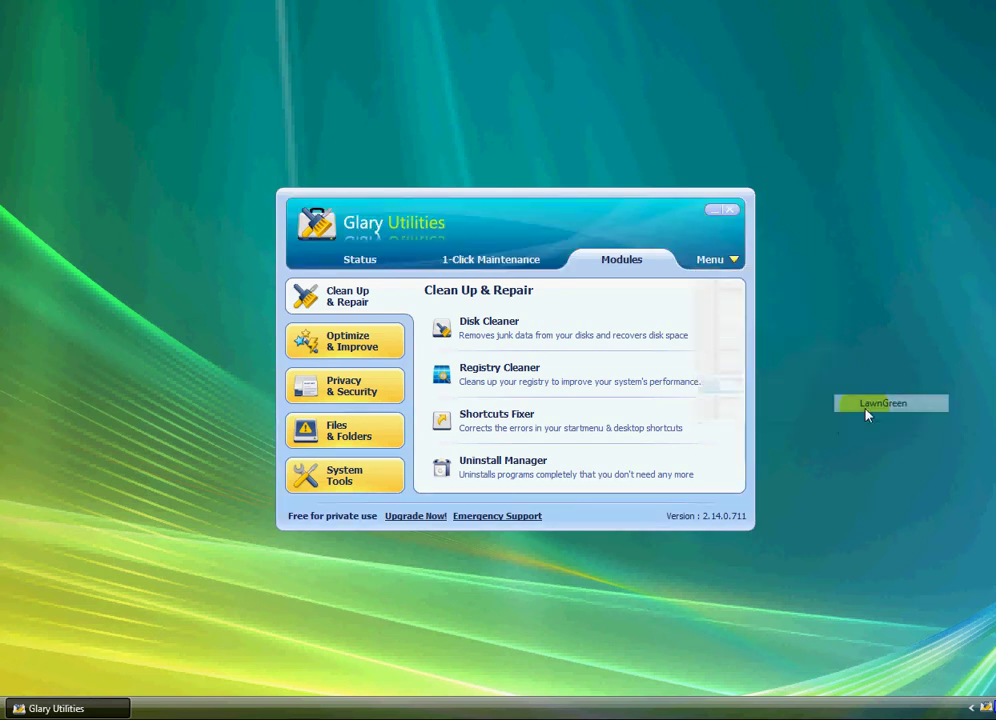
# Try the Navy interface skin and return to the LawnGreen skin.
pyautogui.click(734, 261)
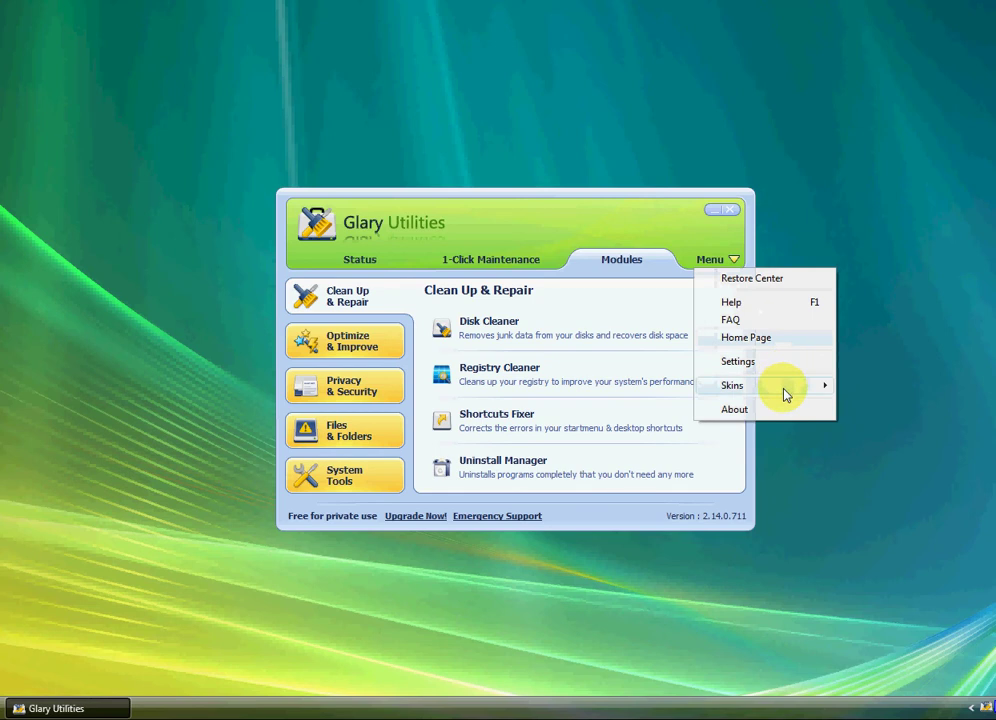
pyautogui.moveTo(790, 388)
pyautogui.click(853, 423)
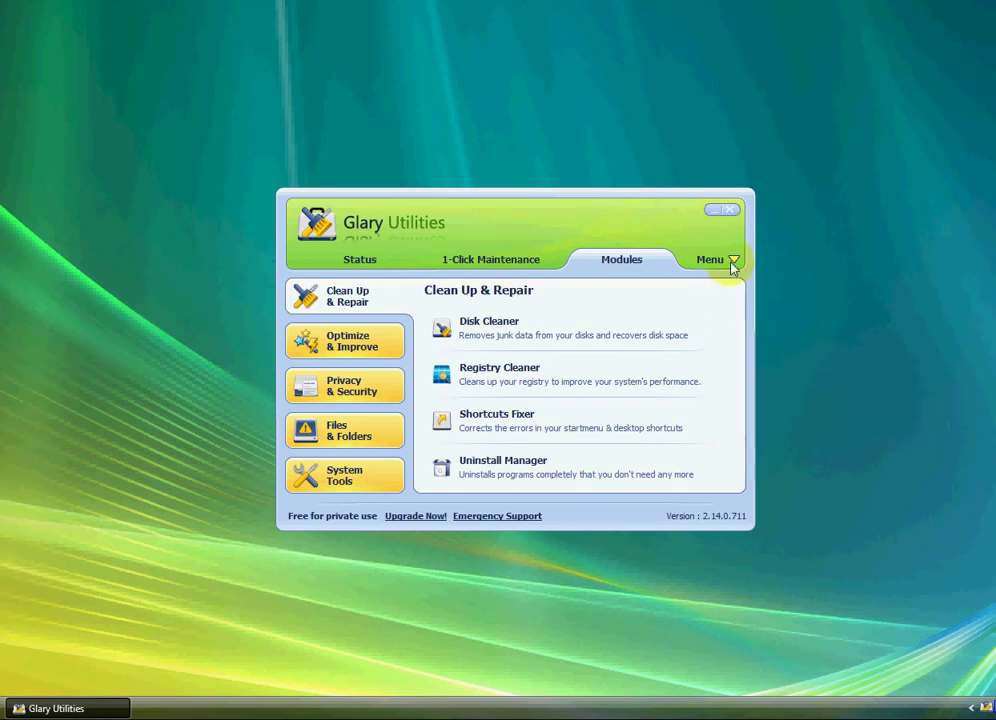
pyautogui.click(734, 262)
pyautogui.moveTo(783, 388)
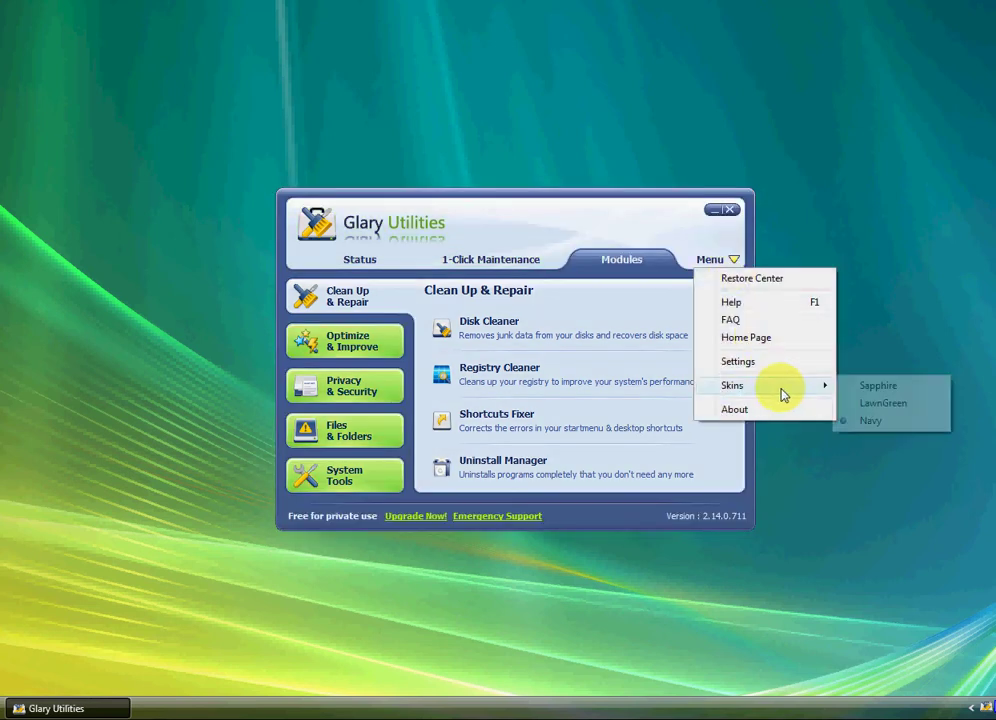
pyautogui.click(843, 403)
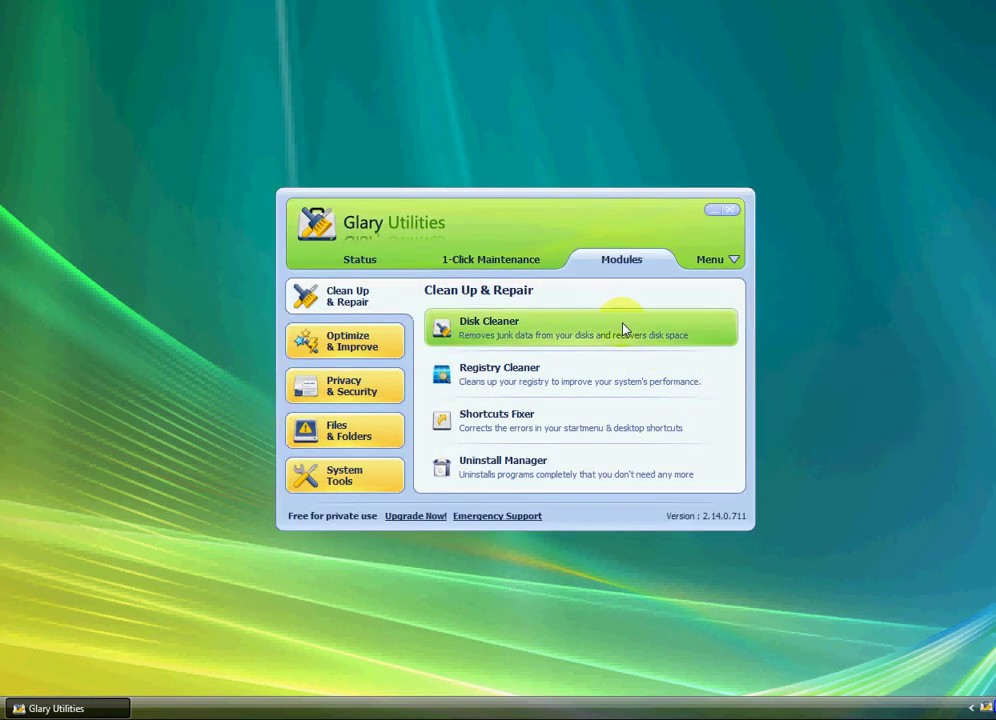
# Review the details of the Registry Cleaner problems in the 1-Click Maintenance scan results.
pyautogui.click(486, 262)
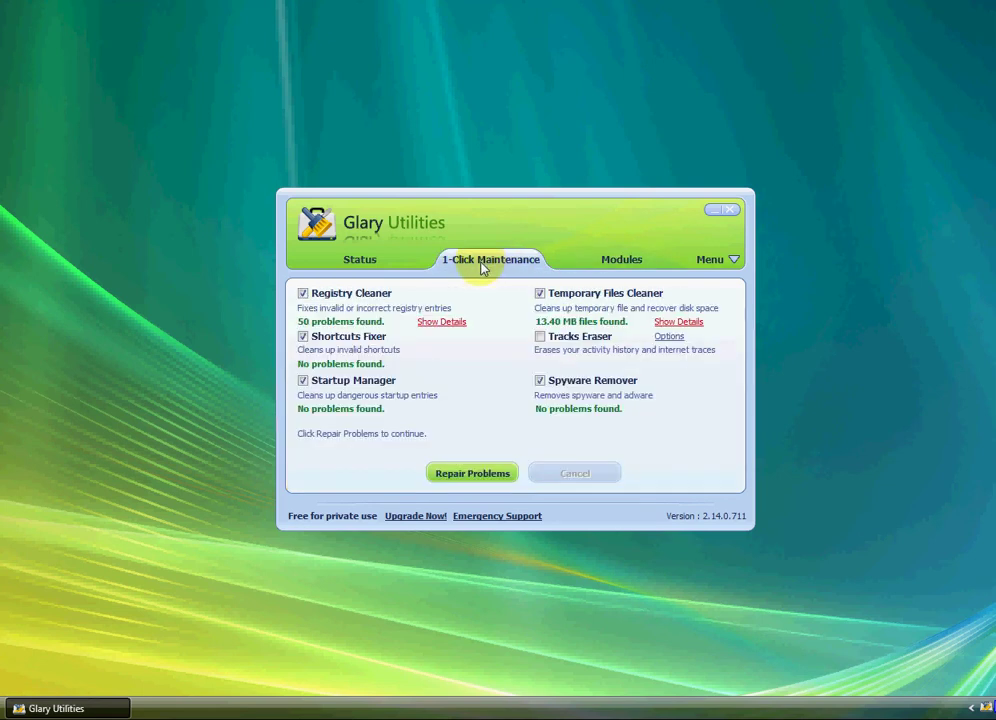
pyautogui.click(303, 336)
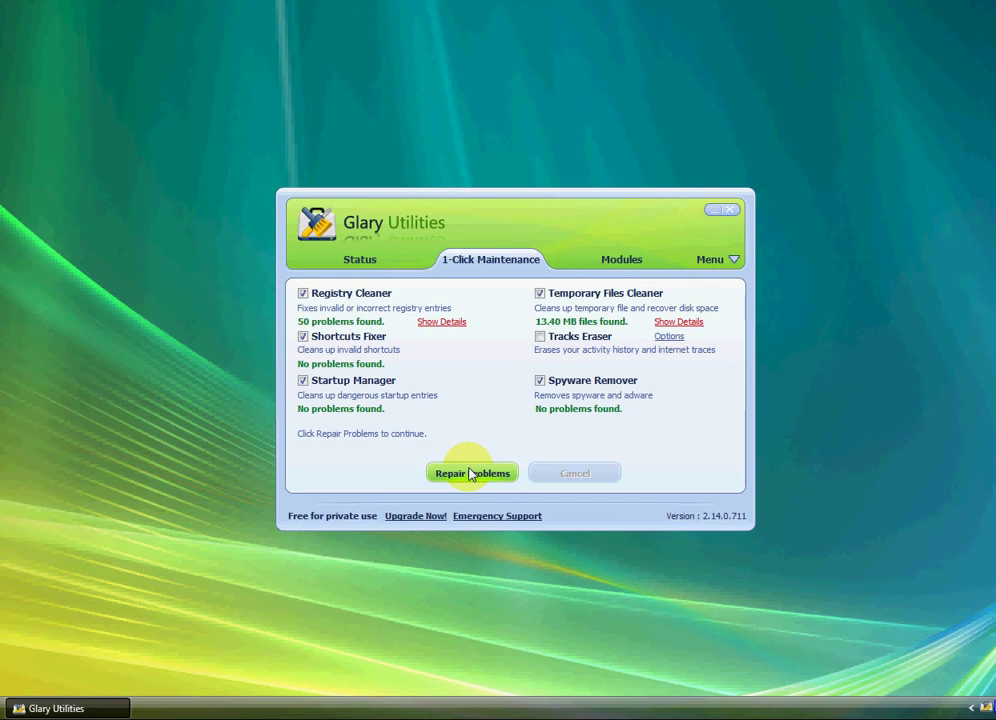
pyautogui.click(443, 324)
pyautogui.click(676, 533)
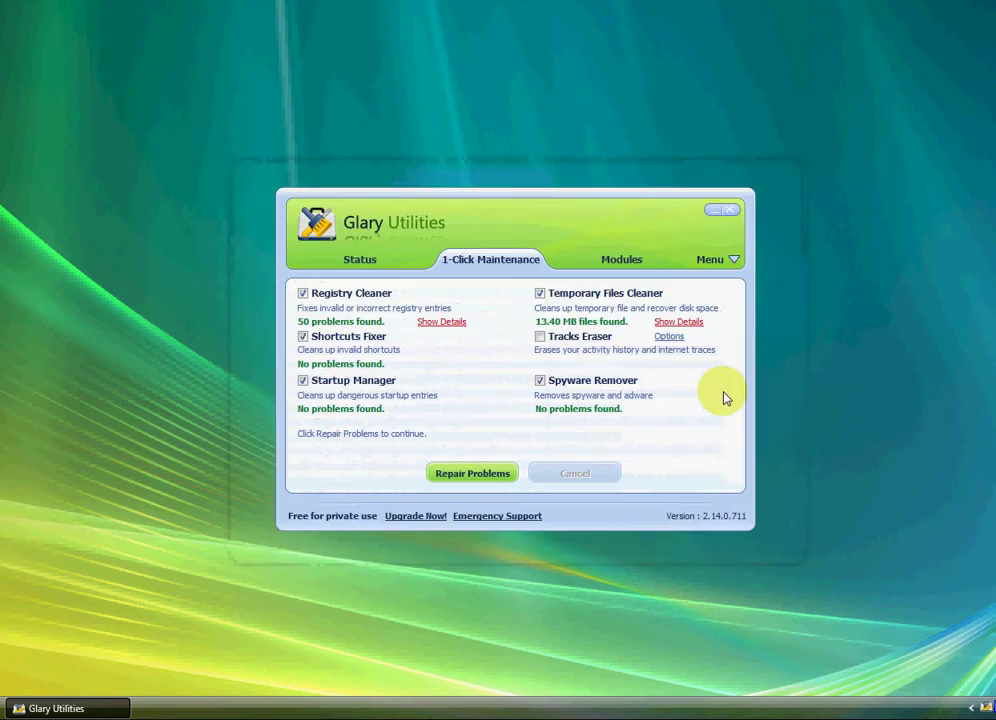
# Confirm Recycle Bin, Windows Temporary Files and Temporary Internet Files for deletion, and repair the scanned problems.
pyautogui.click(692, 323)
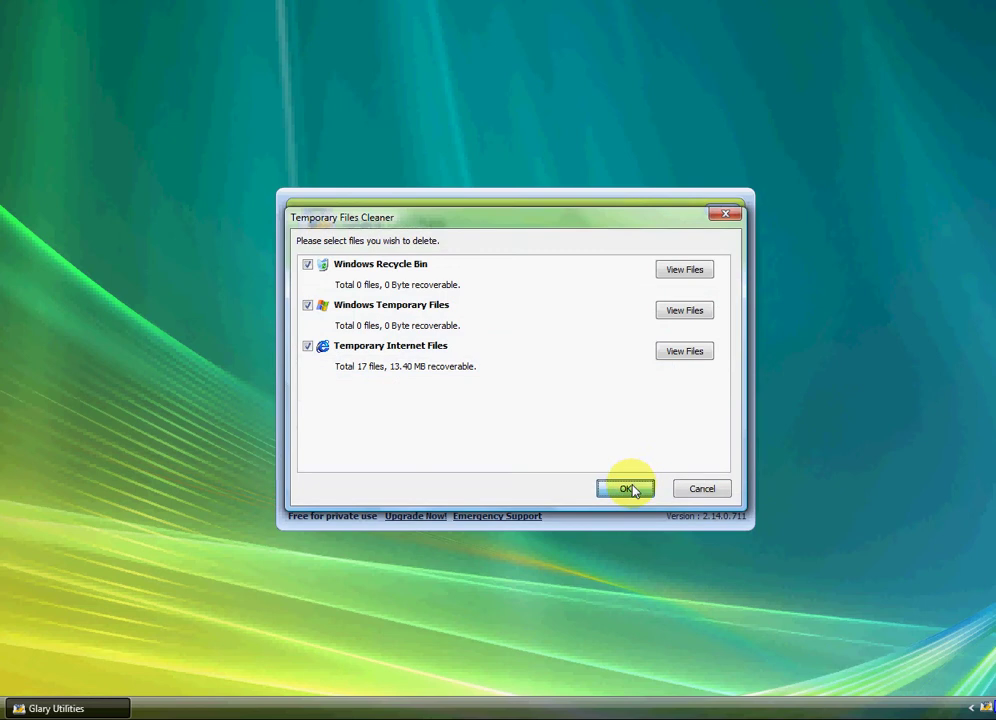
pyautogui.click(628, 491)
pyautogui.click(467, 474)
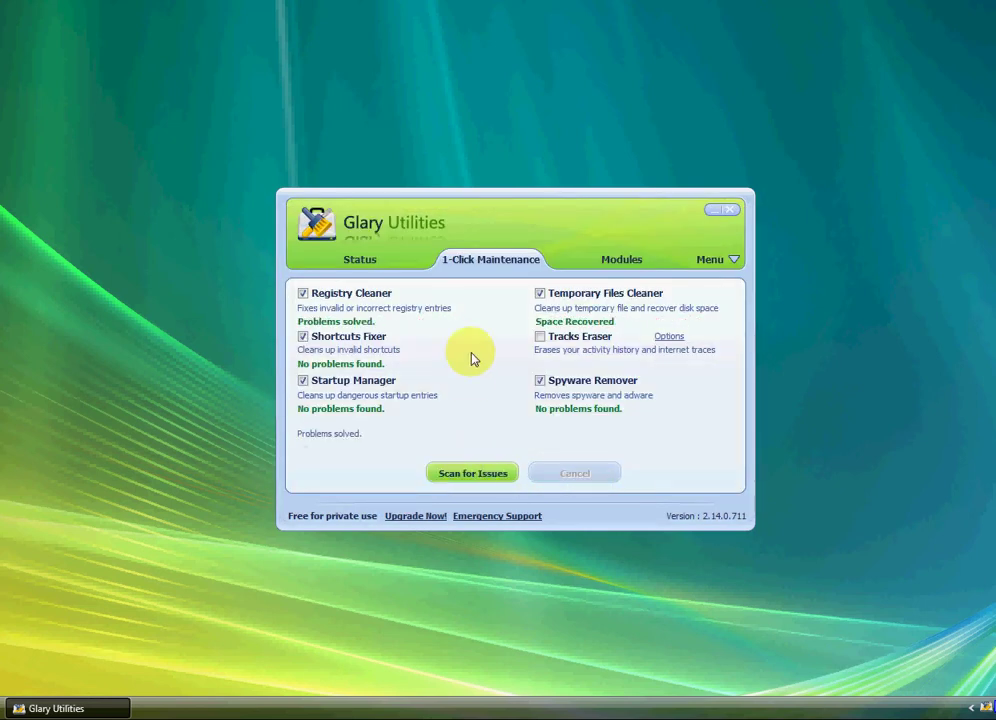